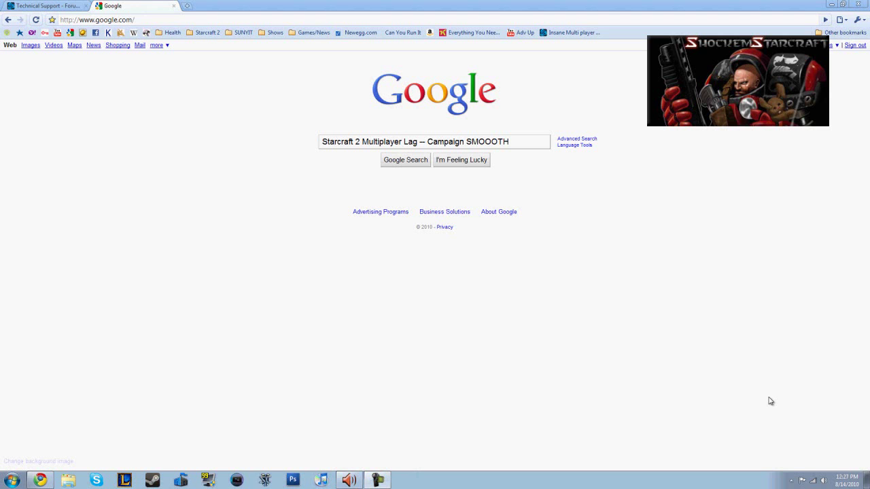
Step: Highlight parts of the Chrome query 'Starcraft 2 Multiplayer Lag -- Campaign SMOOOTH', then clear the selection
{"action": "left_click_drag", "start_coordinate": [509, 143], "coordinate": [428, 138]}
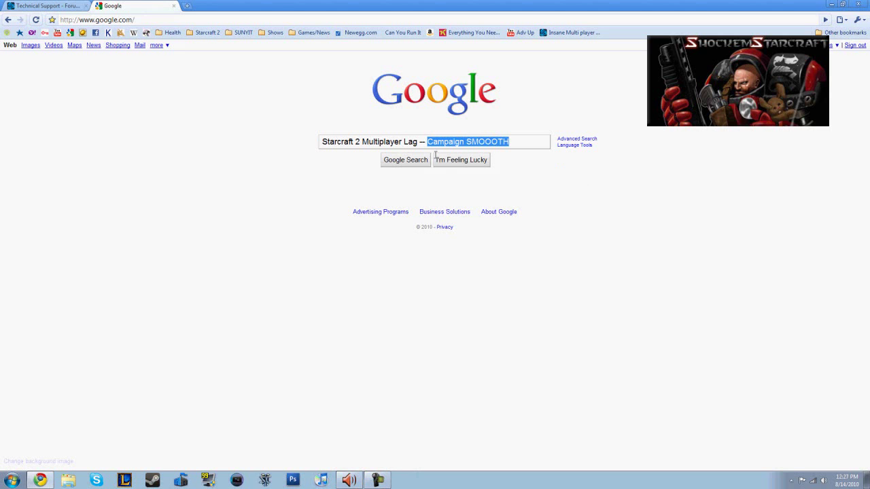
{"action": "left_click_drag", "start_coordinate": [323, 142], "coordinate": [418, 141]}
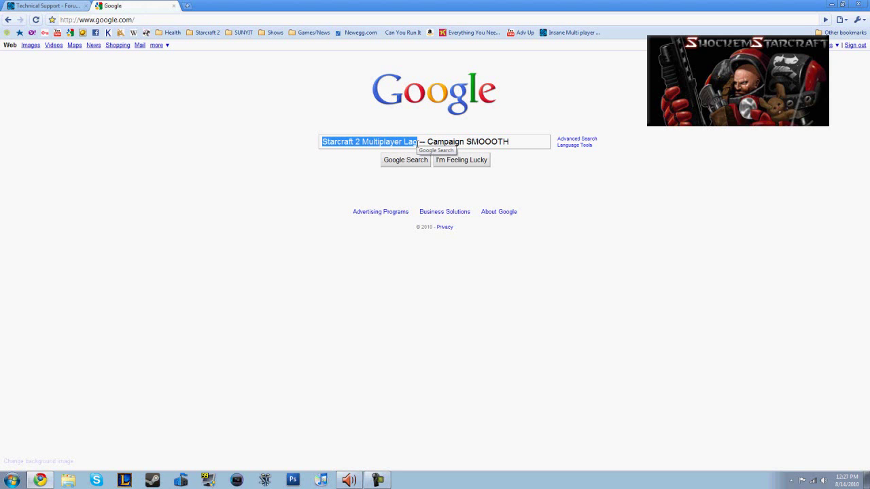
{"action": "left_click_drag", "start_coordinate": [427, 141], "coordinate": [510, 143]}
{"action": "left_click_drag", "start_coordinate": [417, 142], "coordinate": [344, 142]}
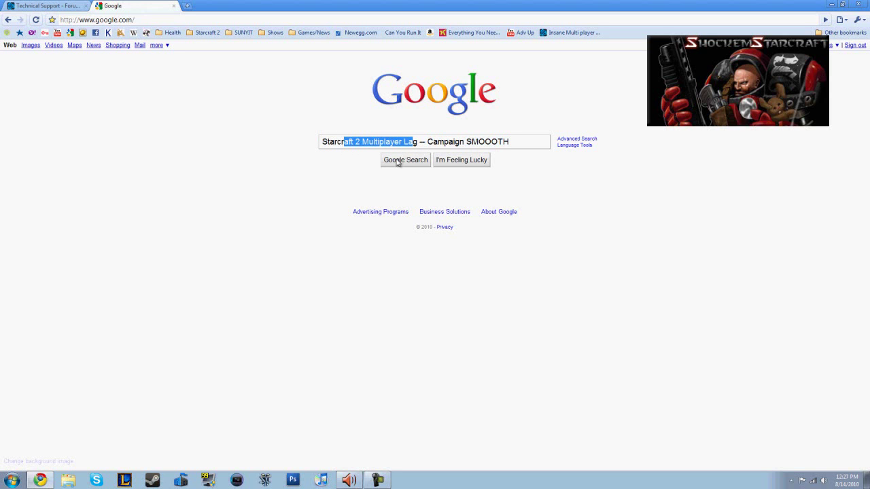
{"action": "left_click_drag", "start_coordinate": [464, 141], "coordinate": [321, 142]}
{"action": "left_click", "coordinate": [518, 144]}
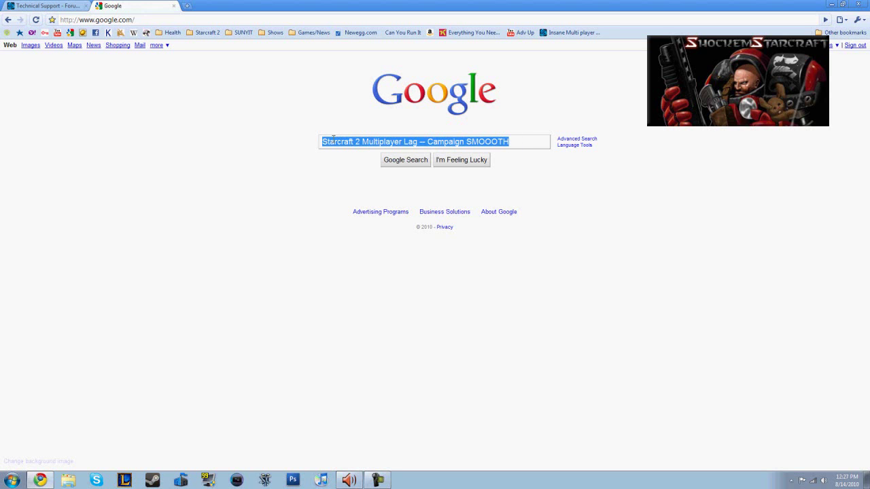
{"action": "left_click", "coordinate": [516, 145]}
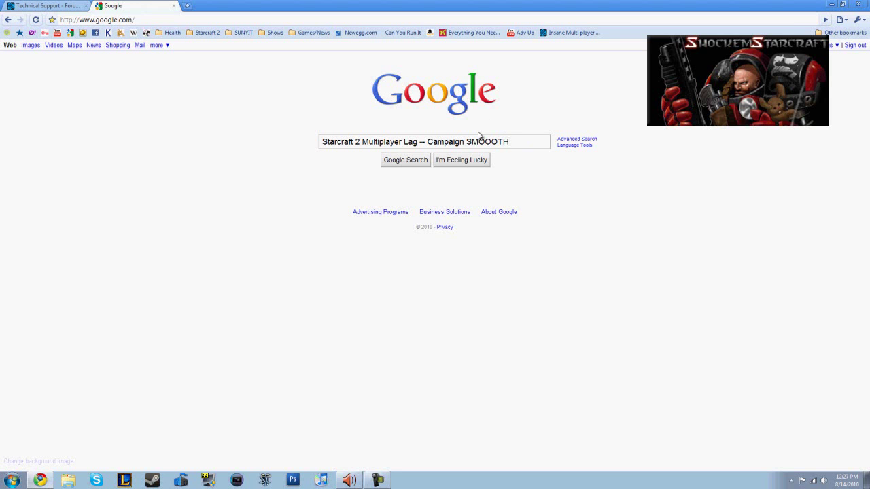
Step: Show the hidden notification-area icons, then close that popup
{"action": "left_click", "coordinate": [790, 481]}
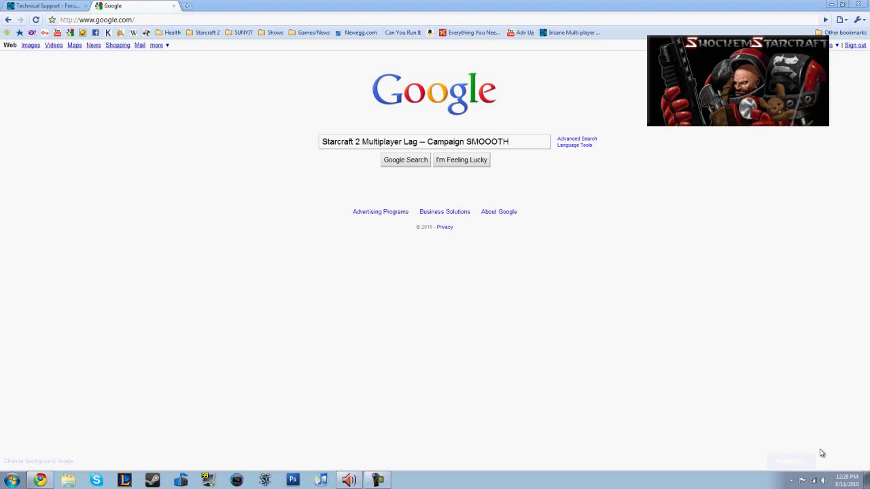
{"action": "left_click", "coordinate": [791, 480]}
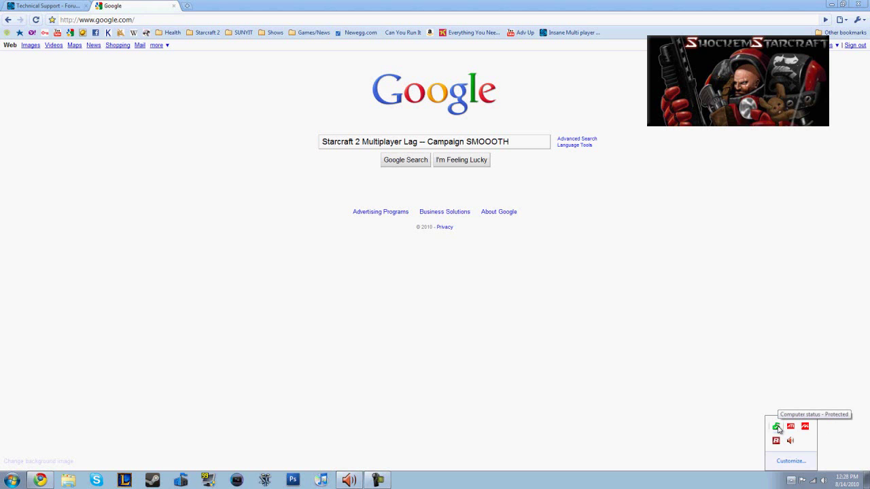
{"action": "left_click", "coordinate": [562, 332]}
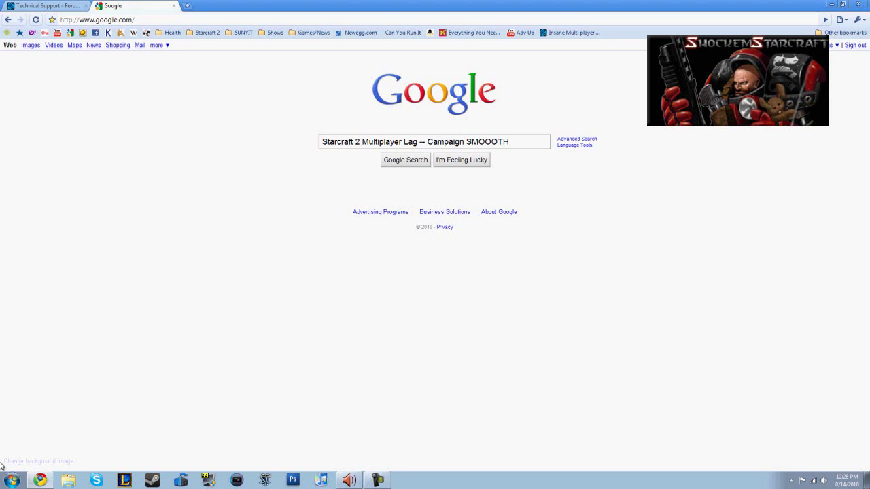
Step: Open Device Manager through Control Panel > System and Security and centre its window
{"action": "left_click", "coordinate": [11, 481]}
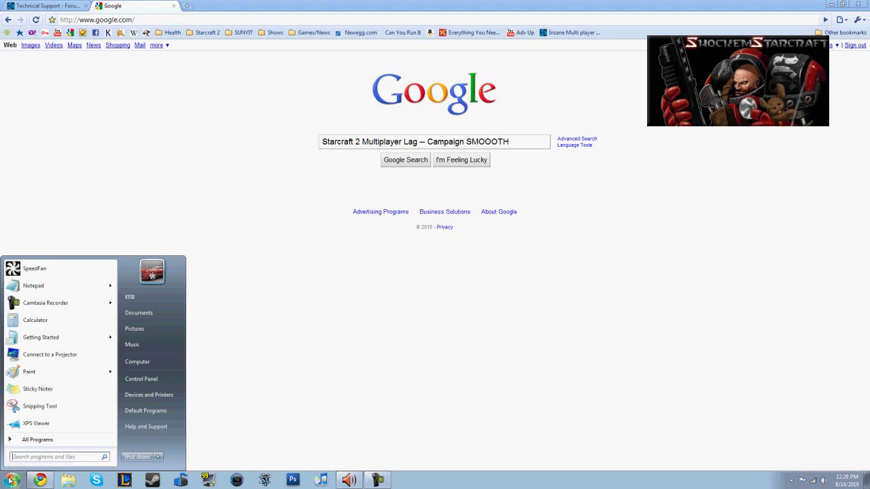
{"action": "type", "text": "device"}
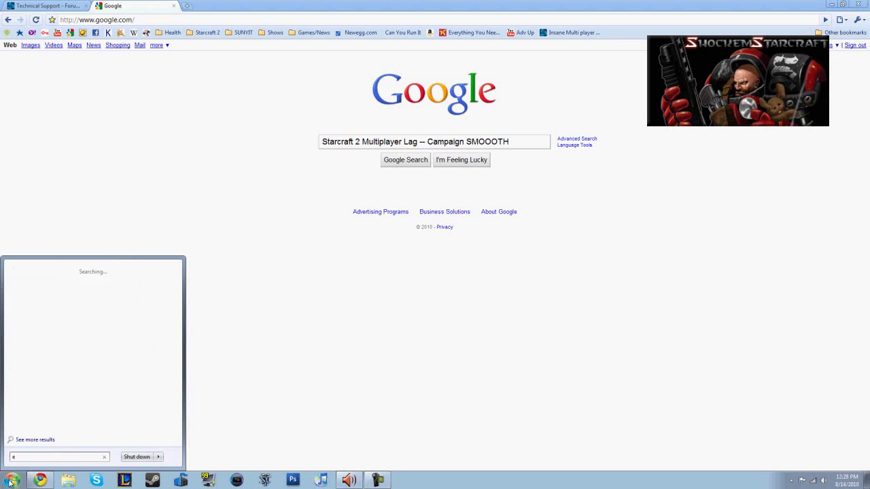
{"action": "type", "text": " manager"}
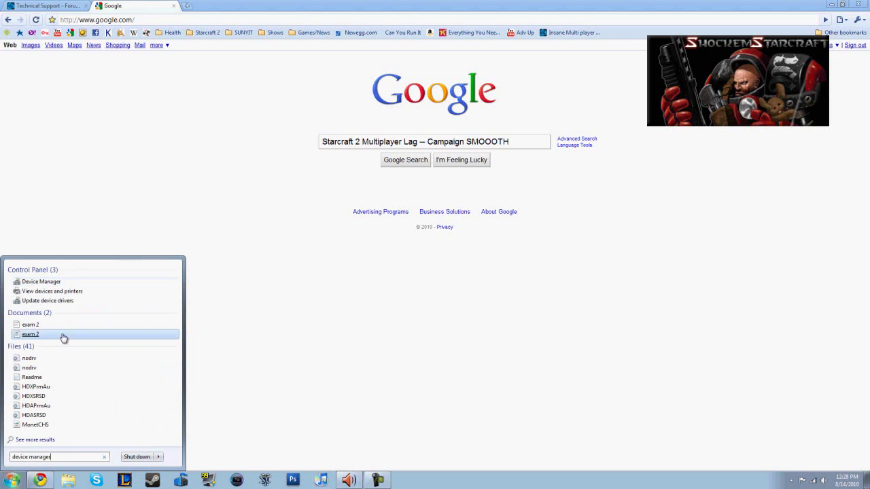
{"action": "left_click", "coordinate": [265, 310]}
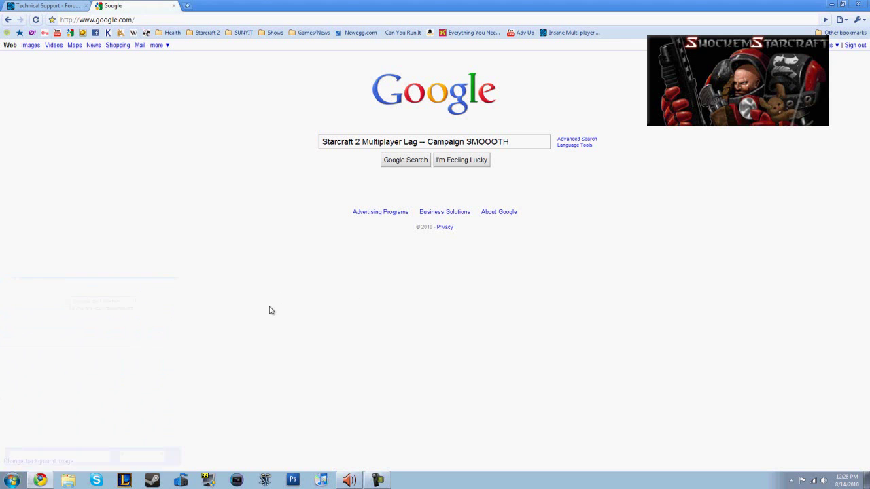
{"action": "left_click", "coordinate": [12, 481]}
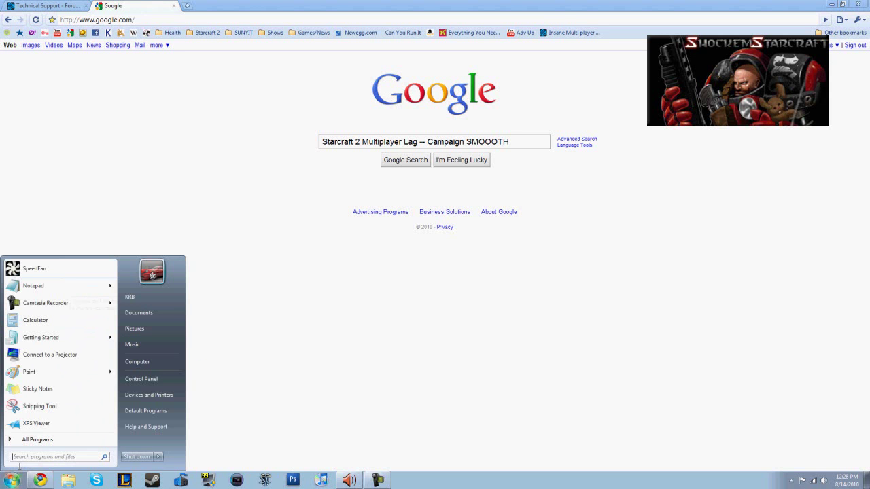
{"action": "left_click", "coordinate": [142, 379]}
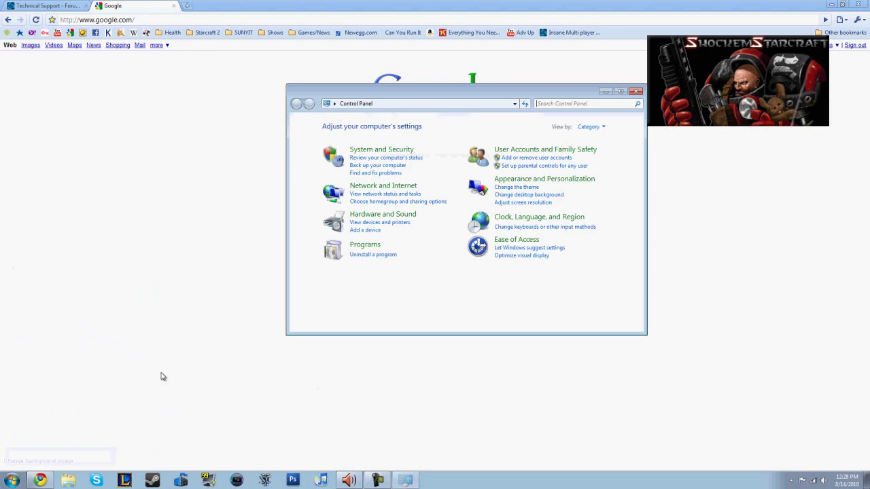
{"action": "left_click", "coordinate": [392, 151]}
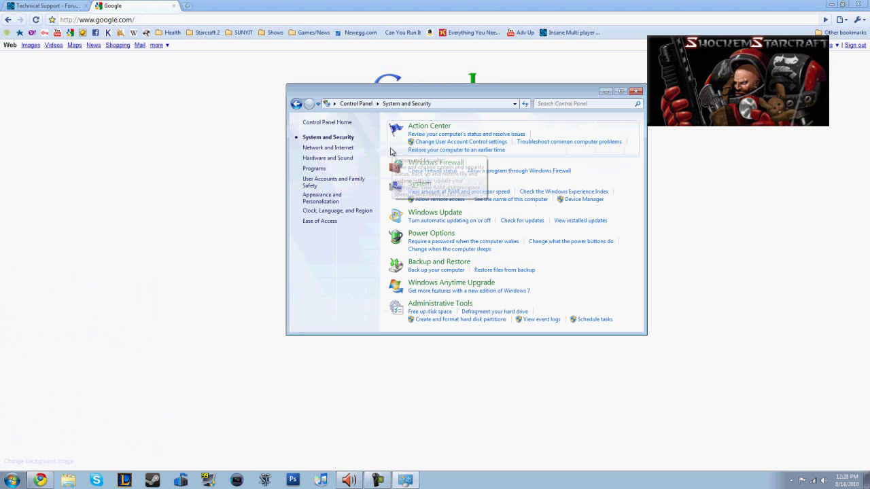
{"action": "left_click", "coordinate": [584, 199]}
{"action": "left_click_drag", "start_coordinate": [288, 32], "coordinate": [536, 88]}
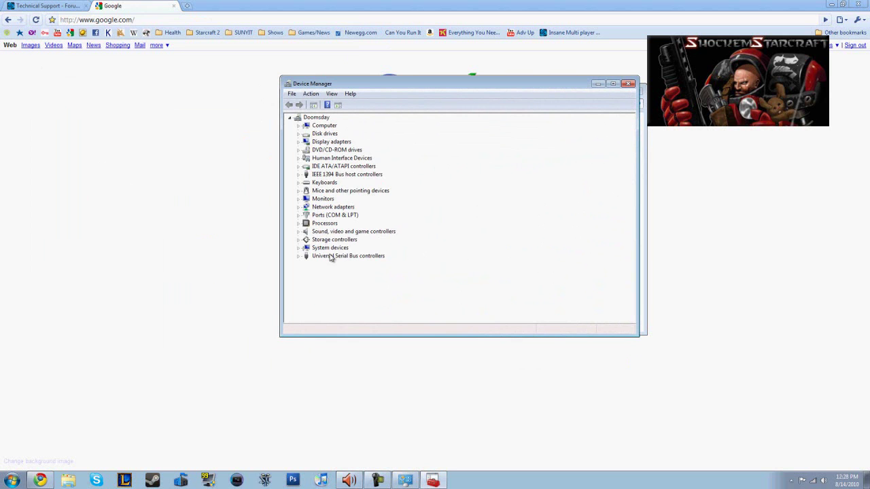
Step: Expand Network adapters and select the 802.11n USB Wireless LAN Card over the Realtek NIC
{"action": "left_click", "coordinate": [298, 206]}
{"action": "left_click", "coordinate": [362, 224]}
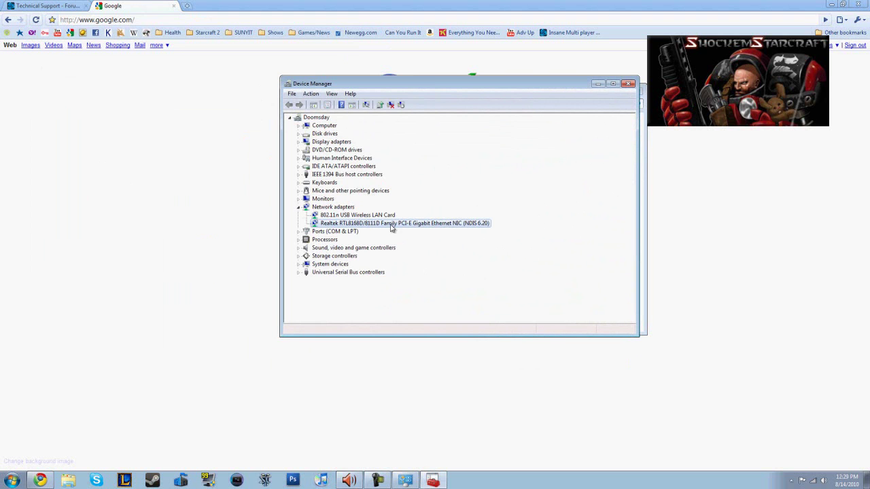
{"action": "left_click", "coordinate": [337, 216]}
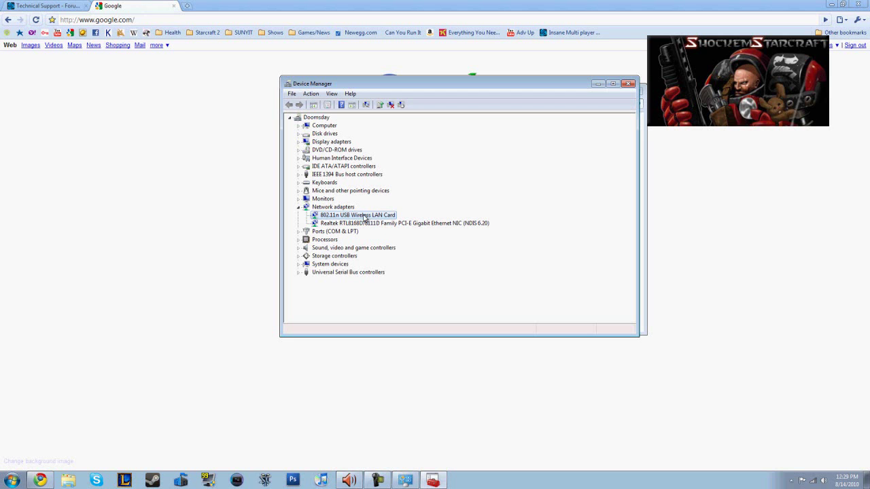
Step: Open the 802.11n USB Wireless LAN Card properties on its Driver tab and move the dialog up-right
{"action": "right_click", "coordinate": [355, 216]}
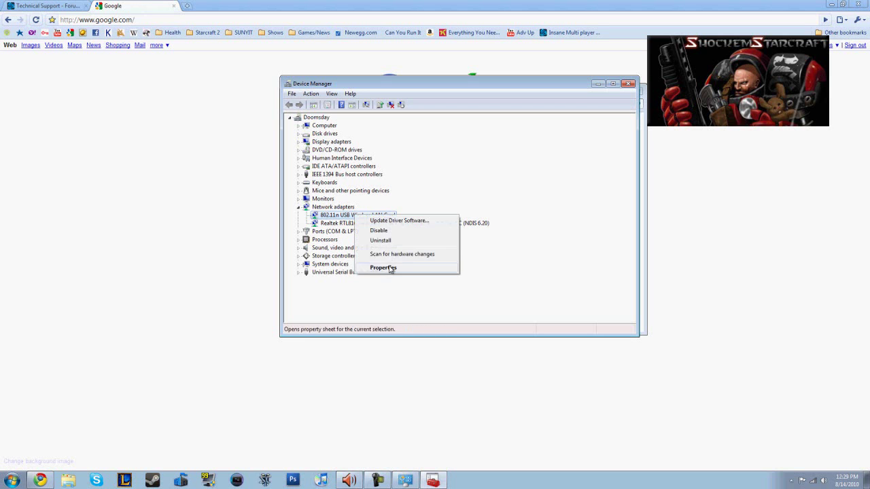
{"action": "left_click", "coordinate": [383, 267]}
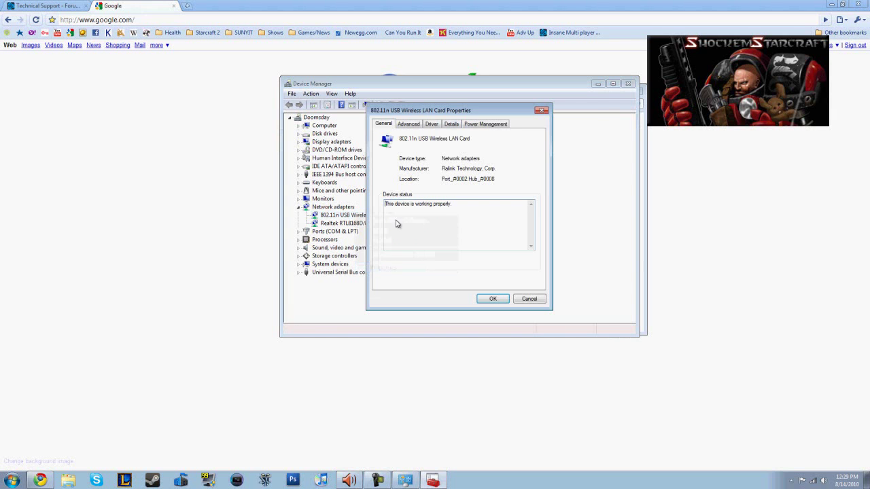
{"action": "left_click", "coordinate": [410, 125]}
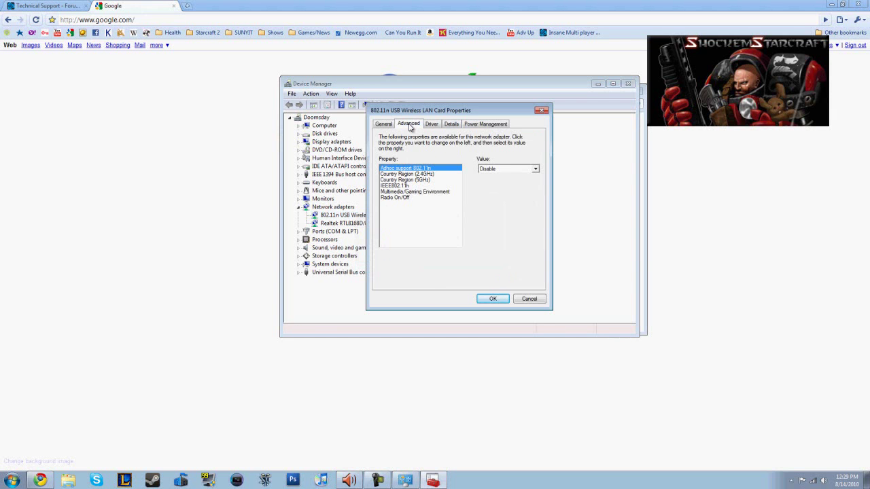
{"action": "left_click", "coordinate": [383, 124]}
{"action": "left_click", "coordinate": [433, 125]}
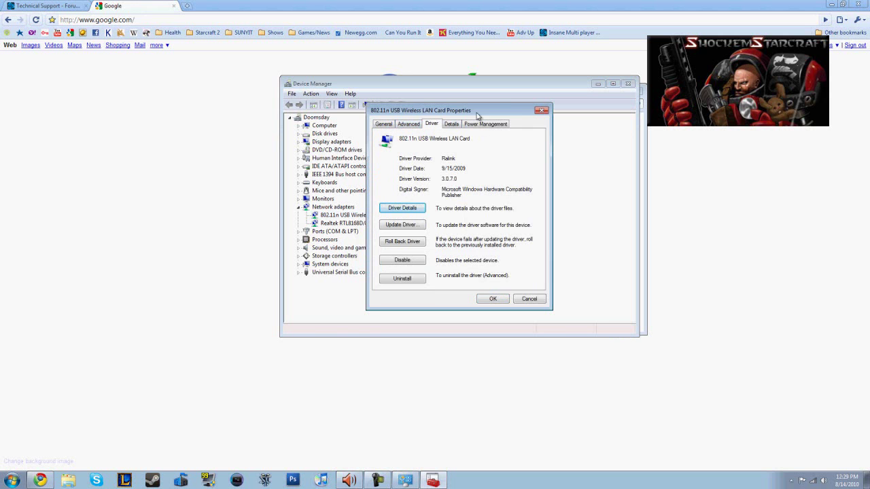
{"action": "left_click_drag", "start_coordinate": [476, 113], "coordinate": [580, 127]}
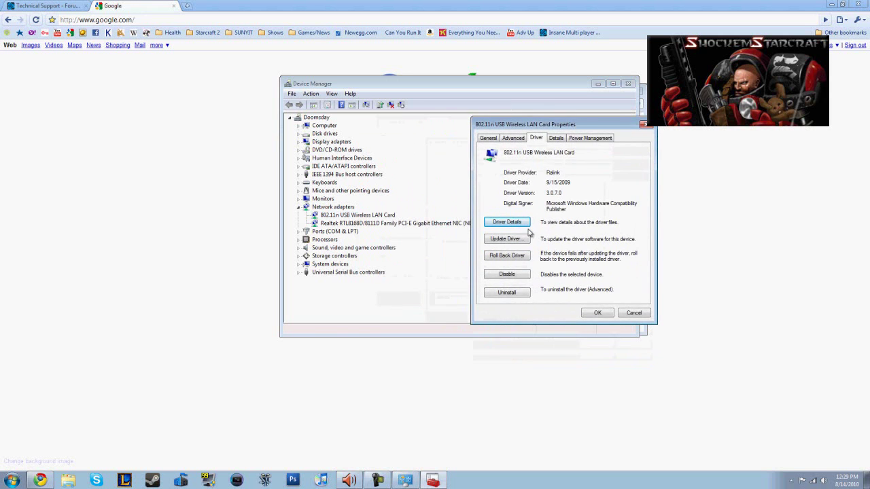
{"action": "left_click_drag", "start_coordinate": [547, 127], "coordinate": [583, 104]}
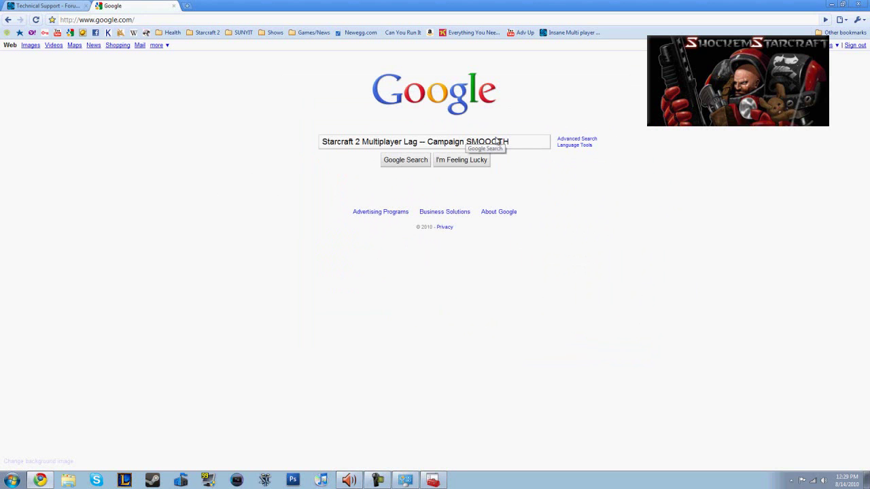
Step: Bring Device Manager back to the front and reopen the wireless LAN card's properties
{"action": "left_click_drag", "start_coordinate": [516, 140], "coordinate": [240, 107]}
{"action": "left_click", "coordinate": [425, 481]}
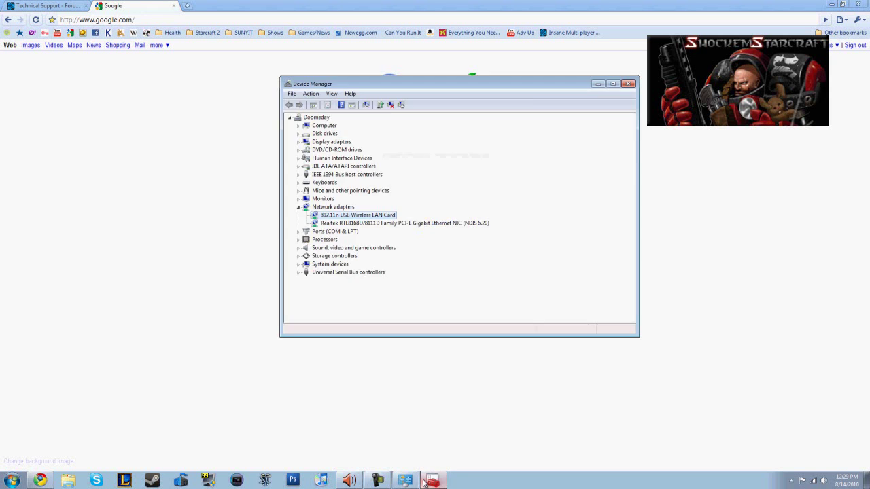
{"action": "left_click", "coordinate": [417, 431]}
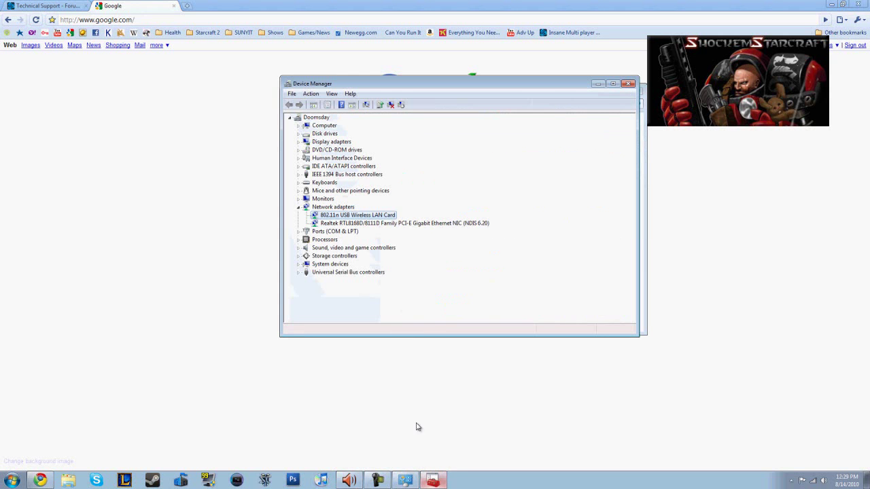
{"action": "right_click", "coordinate": [377, 216]}
{"action": "left_click", "coordinate": [401, 269]}
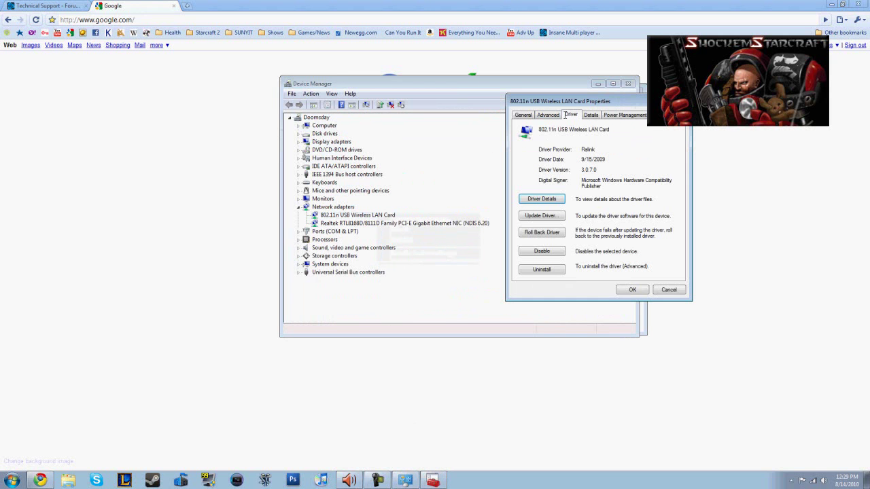
Step: Check Advanced properties: Country Region, IEEE802.11n, Multimedia/Gaming Environment, Radio On/Off, Adhoc support
{"action": "left_click", "coordinate": [527, 117]}
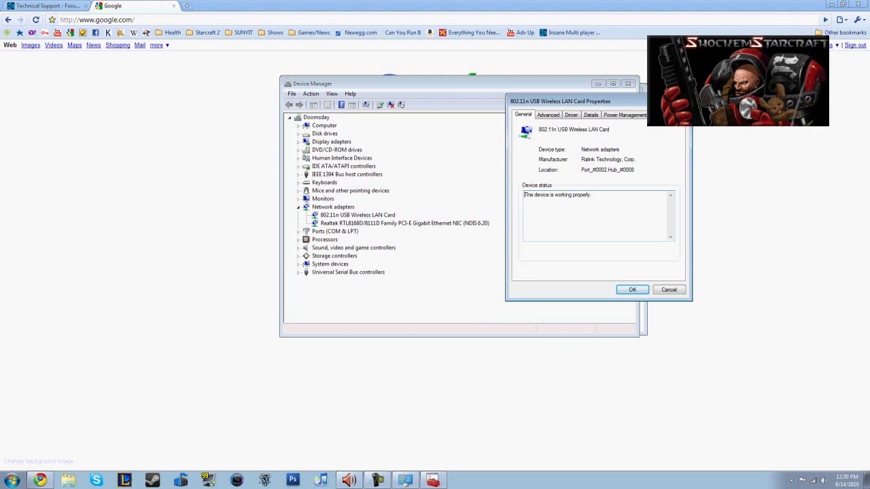
{"action": "left_click", "coordinate": [556, 114]}
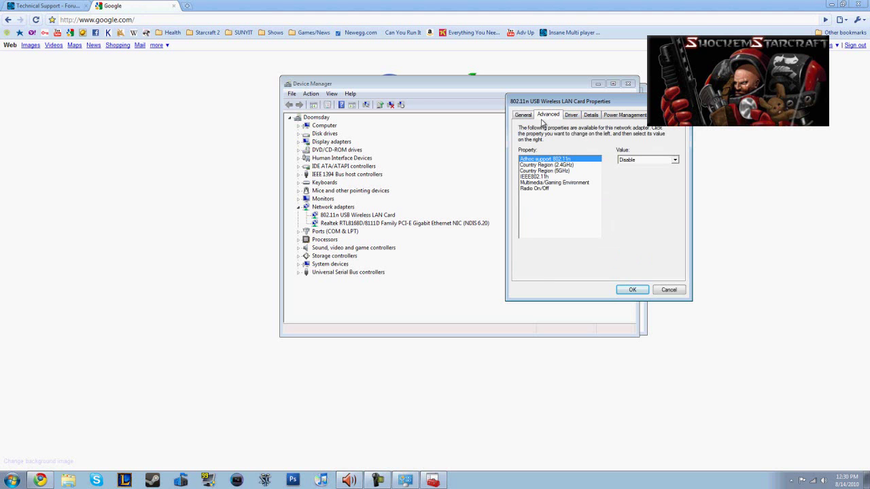
{"action": "left_click", "coordinate": [542, 165]}
{"action": "left_click", "coordinate": [543, 170]}
{"action": "left_click", "coordinate": [543, 176]}
{"action": "left_click", "coordinate": [547, 182]}
{"action": "left_click", "coordinate": [549, 189]}
{"action": "left_click", "coordinate": [548, 182]}
{"action": "left_click", "coordinate": [547, 177]}
{"action": "left_click", "coordinate": [545, 171]}
{"action": "left_click", "coordinate": [547, 165]}
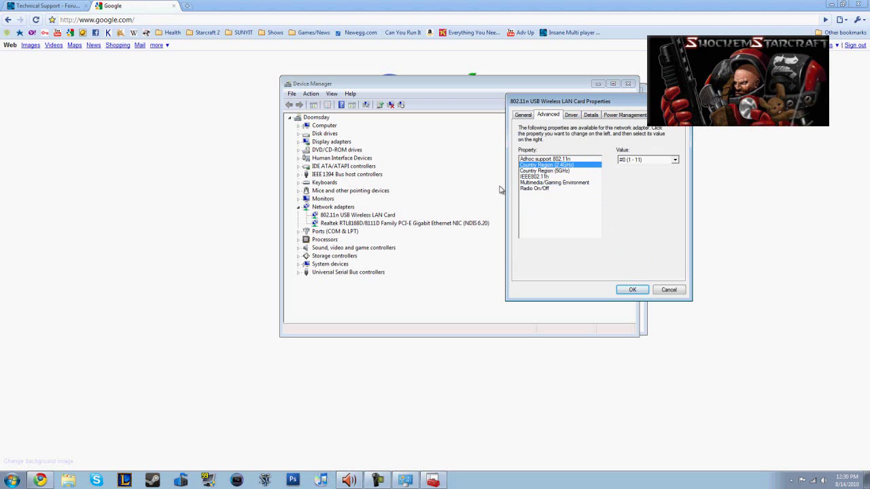
{"action": "left_click", "coordinate": [546, 159]}
Step: Arrow through the property list around the Country Region entries, then close the dialog with Escape
{"action": "key", "text": "Down"}
{"action": "key", "text": "Up"}
{"action": "key", "text": "Down"}
{"action": "key", "text": "Down"}
{"action": "key", "text": "Down"}
{"action": "key", "text": "Down"}
{"action": "key", "text": "Down"}
{"action": "key", "text": "Up"}
{"action": "key", "text": "Up"}
{"action": "key", "text": "Up"}
{"action": "key", "text": "Up"}
{"action": "key", "text": "Up"}
{"action": "key", "text": "Down"}
{"action": "key", "text": "Down"}
{"action": "key", "text": "Down"}
{"action": "key", "text": "Down"}
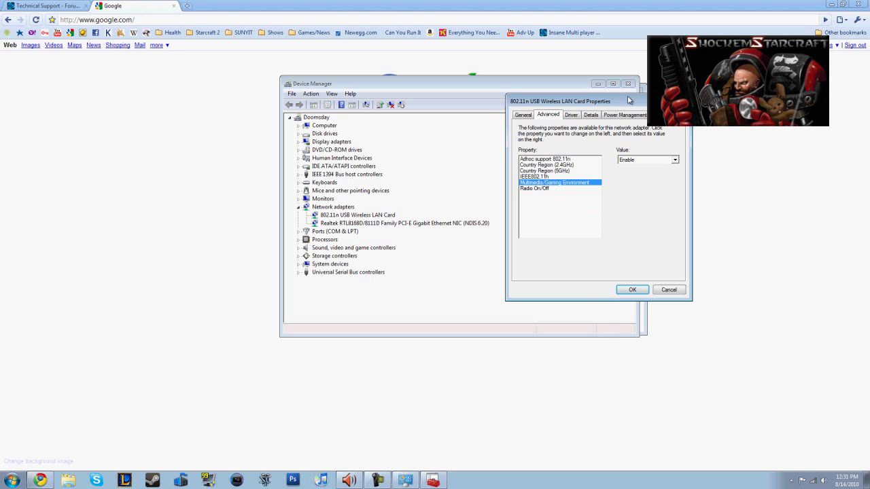
{"action": "key", "text": "Escape"}
Step: Open the Realtek Gigabit Ethernet NIC's properties
{"action": "right_click", "coordinate": [410, 224]}
{"action": "left_click", "coordinate": [371, 226]}
{"action": "right_click", "coordinate": [347, 225]}
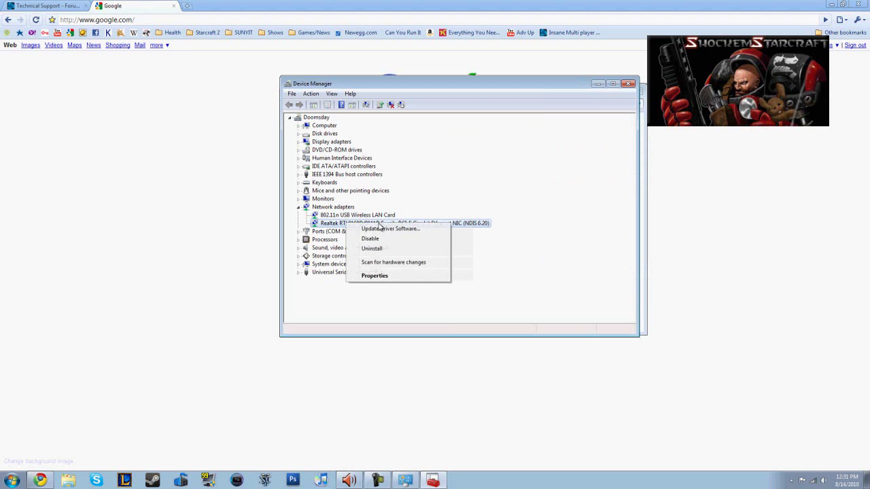
{"action": "right_click", "coordinate": [469, 225]}
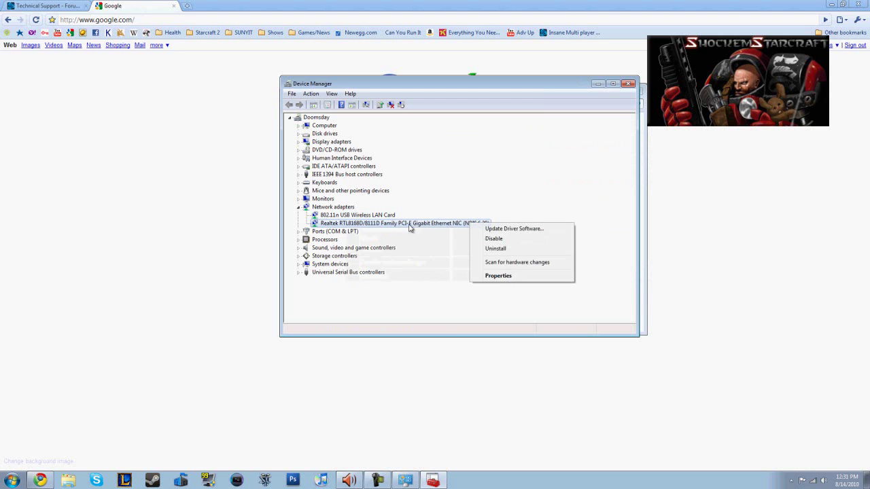
{"action": "right_click", "coordinate": [373, 227]}
{"action": "right_click", "coordinate": [356, 225]}
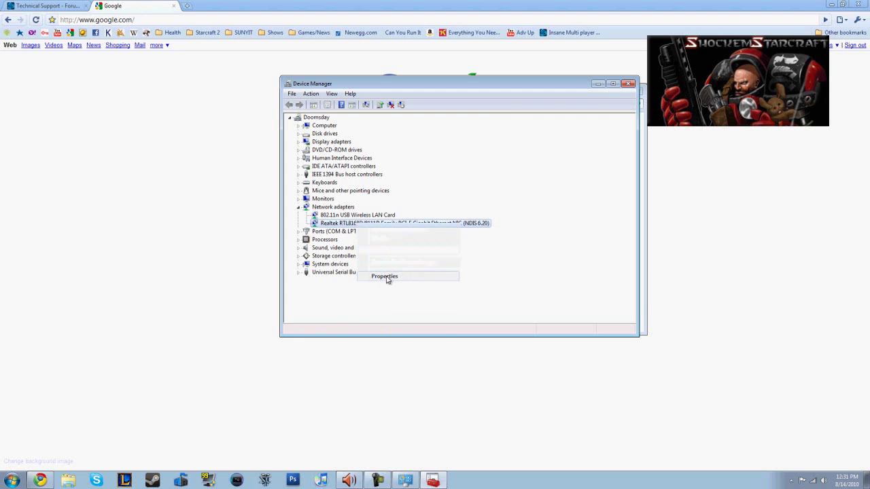
{"action": "left_click", "coordinate": [384, 276]}
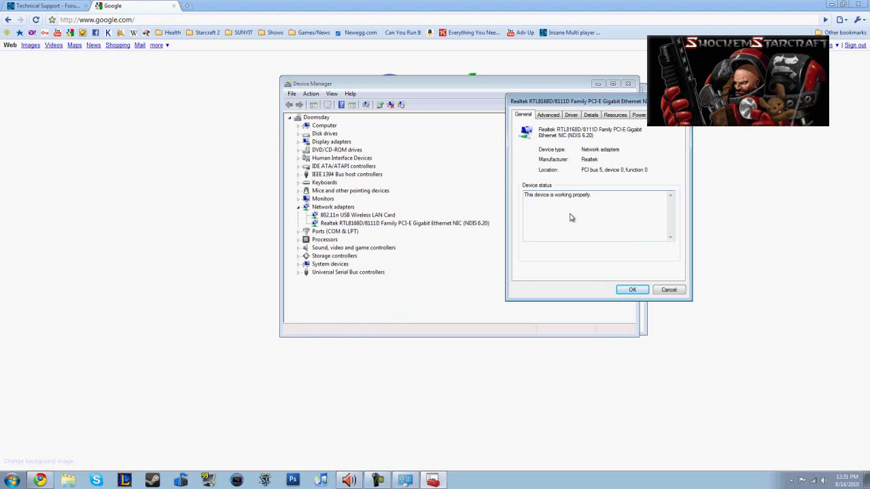
Step: Compare the Realtek adapter's TCP and UDP Checksum Offload (IPv4) values on the Advanced tab
{"action": "left_click", "coordinate": [549, 114]}
{"action": "left_click", "coordinate": [575, 114]}
{"action": "left_click", "coordinate": [548, 114]}
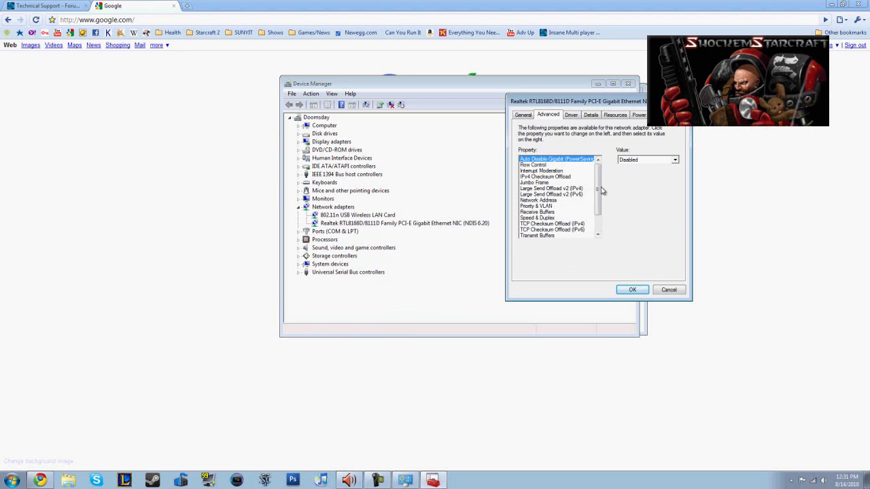
{"action": "left_click_drag", "start_coordinate": [599, 184], "coordinate": [605, 214]}
{"action": "left_click", "coordinate": [548, 218]}
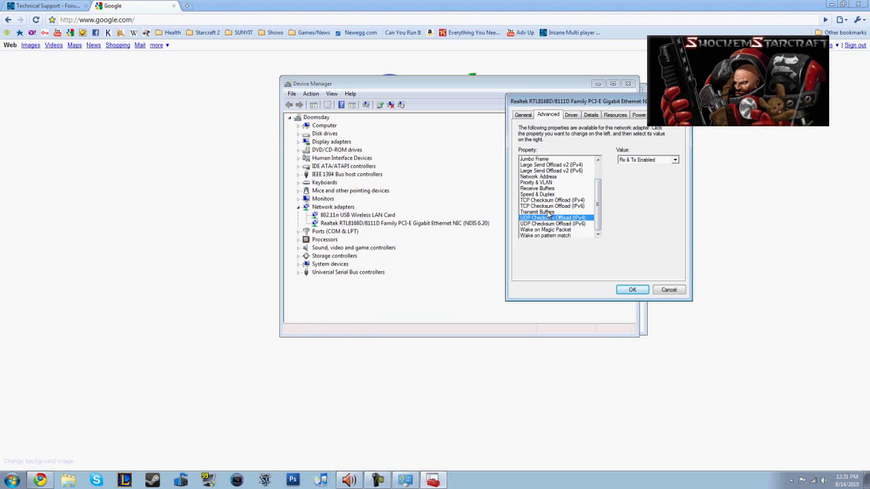
{"action": "left_click", "coordinate": [553, 200]}
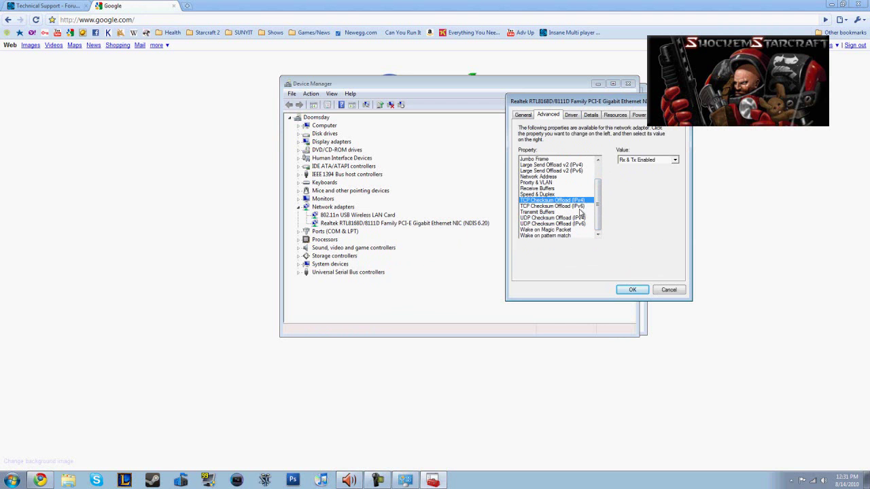
{"action": "left_click", "coordinate": [568, 219]}
{"action": "left_click", "coordinate": [565, 202]}
{"action": "left_click", "coordinate": [568, 219]}
{"action": "left_click", "coordinate": [568, 202]}
{"action": "left_click", "coordinate": [569, 217]}
Step: Bring Chrome's StarCraft II Technical Support forum to the front and scroll down
{"action": "left_click", "coordinate": [565, 202]}
{"action": "left_click", "coordinate": [45, 5]}
{"action": "scroll", "coordinate": [427, 200], "scroll_direction": "down", "scroll_amount": 3}
Step: Reopen the wireless LAN card's Advanced tab, confirm Multimedia/Gaming Environment is Enable, and close it
{"action": "left_click", "coordinate": [402, 478]}
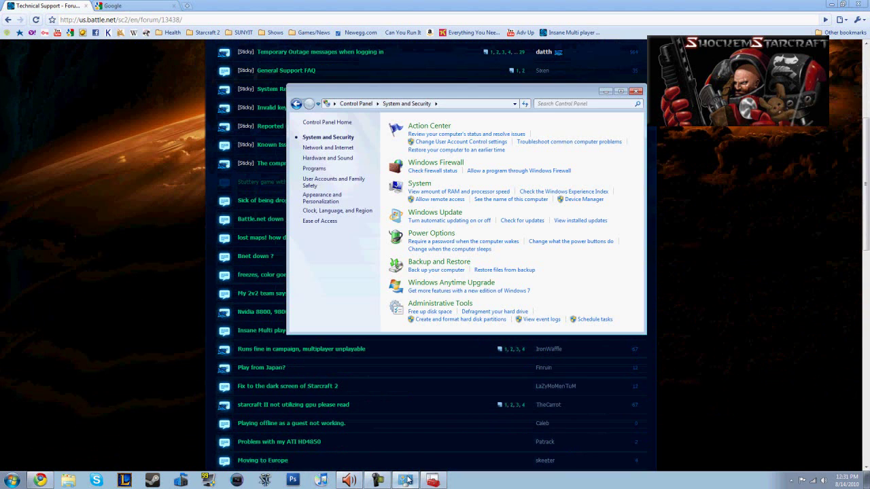
{"action": "left_click", "coordinate": [431, 481]}
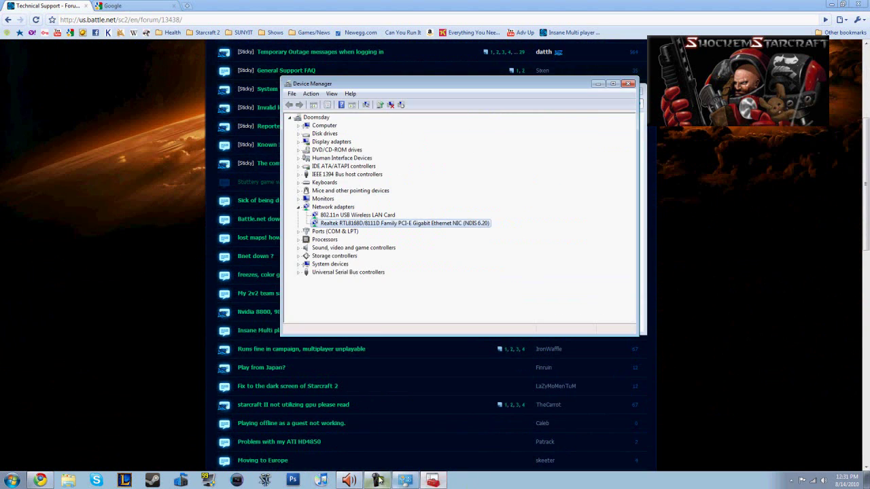
{"action": "mouse_move", "coordinate": [395, 482]}
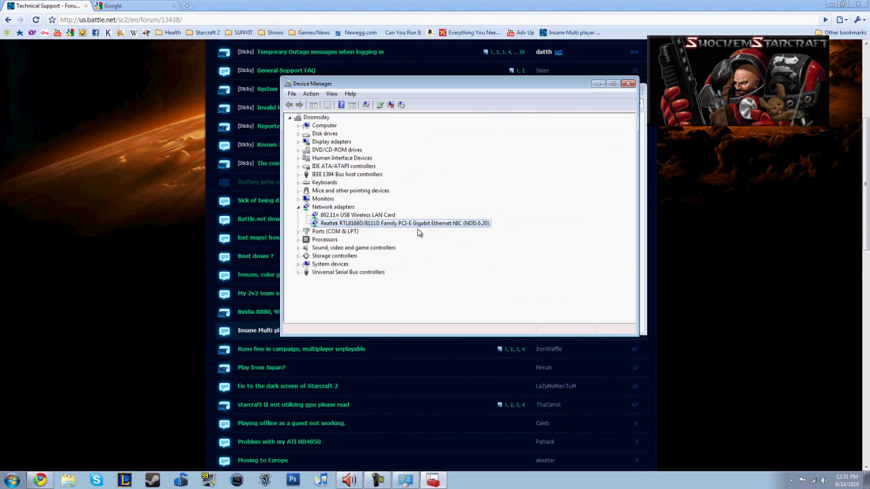
{"action": "left_click", "coordinate": [372, 216]}
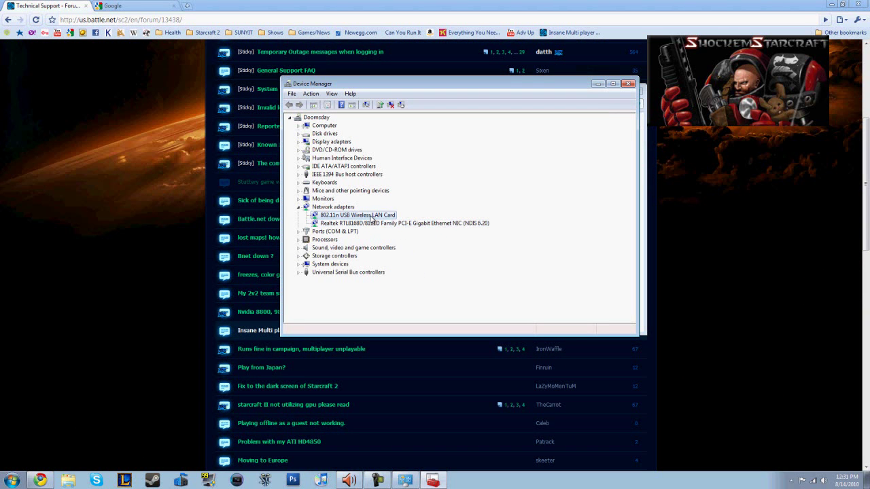
{"action": "right_click", "coordinate": [372, 219]}
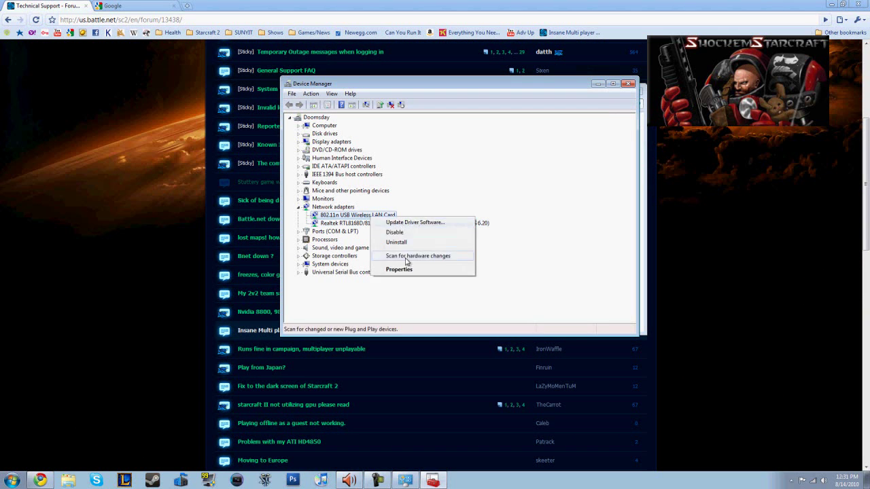
{"action": "left_click", "coordinate": [394, 271]}
{"action": "left_click", "coordinate": [559, 129]}
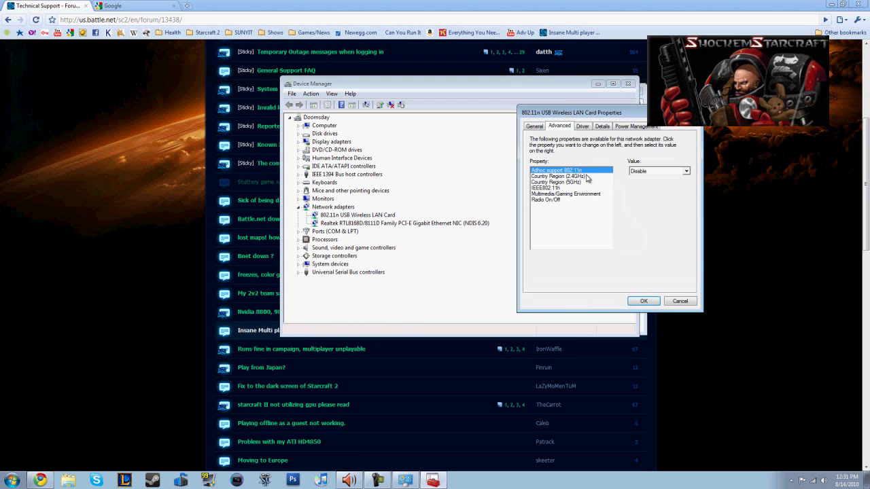
{"action": "left_click", "coordinate": [561, 195]}
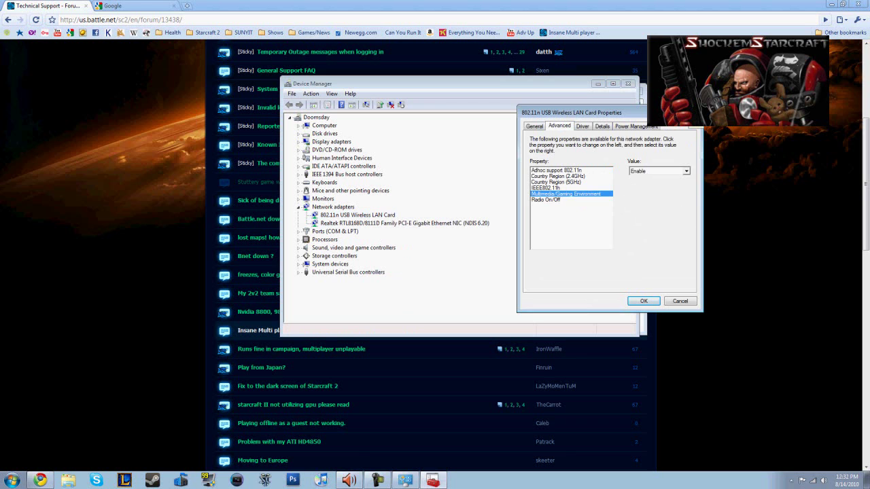
{"action": "key", "text": "Return"}
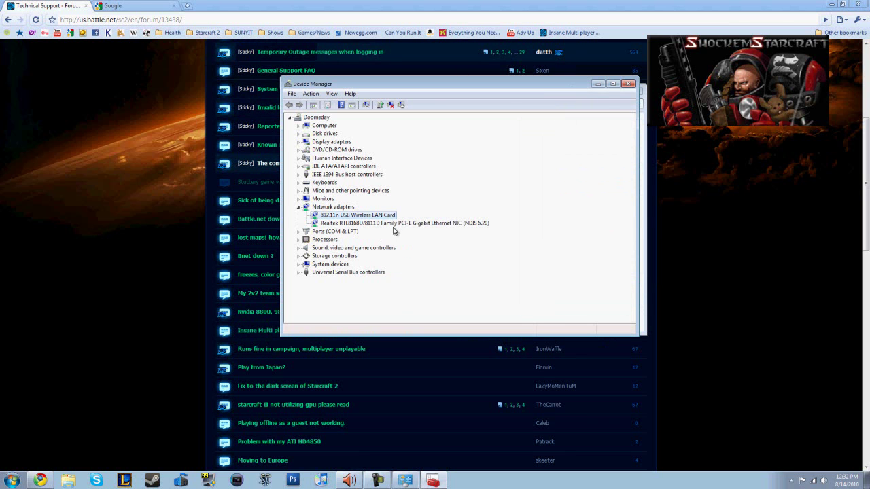
Step: Change the Google query's ending so it searches 'Starcraft 2 Multiplayer ports'
{"action": "left_click", "coordinate": [136, 5]}
{"action": "left_click", "coordinate": [527, 139]}
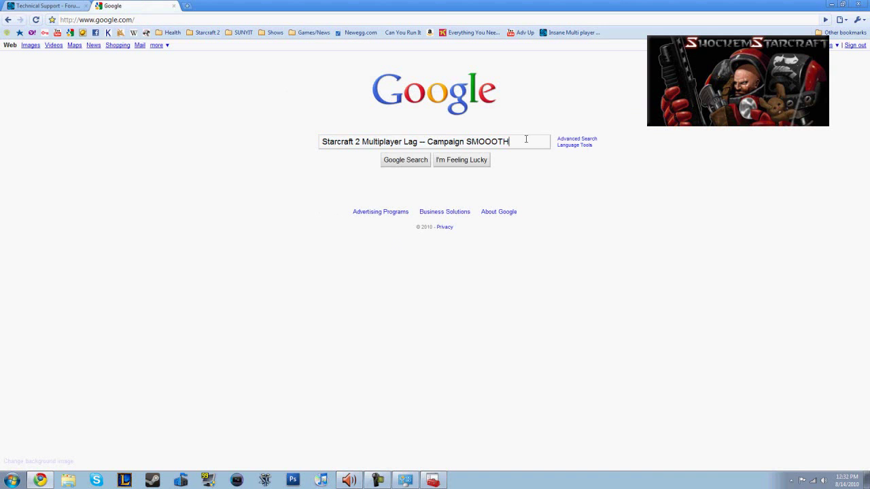
{"action": "left_click_drag", "start_coordinate": [526, 139], "coordinate": [404, 141]}
{"action": "type", "text": "poe"}
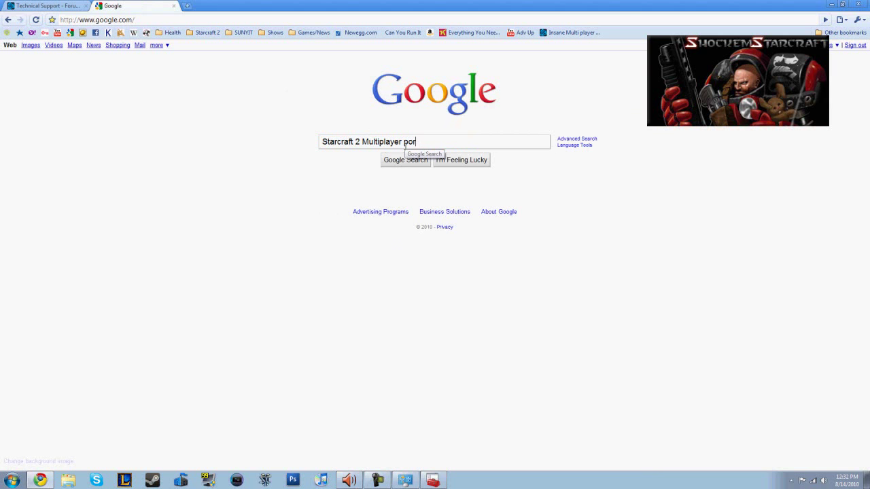
{"action": "type", "text": "ts"}
{"action": "key", "text": "Return"}
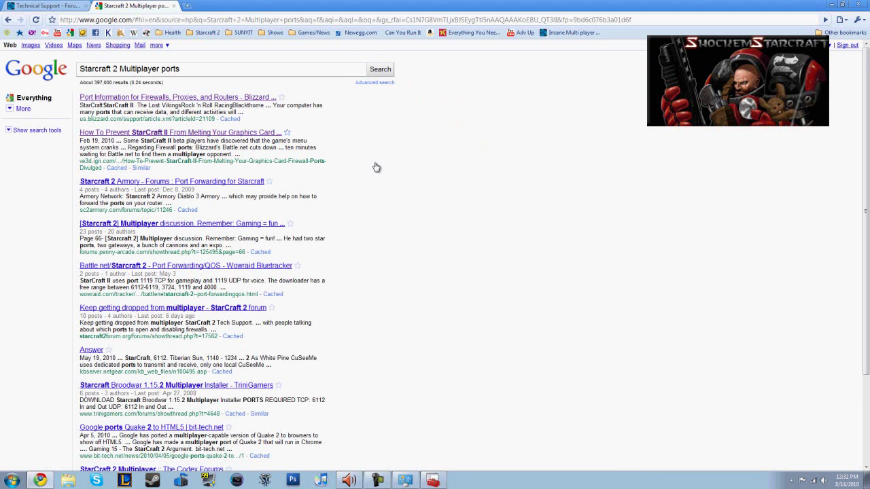
Step: Open Blizzard's firewall and router port article, skim it, and return to the results
{"action": "left_click", "coordinate": [204, 97]}
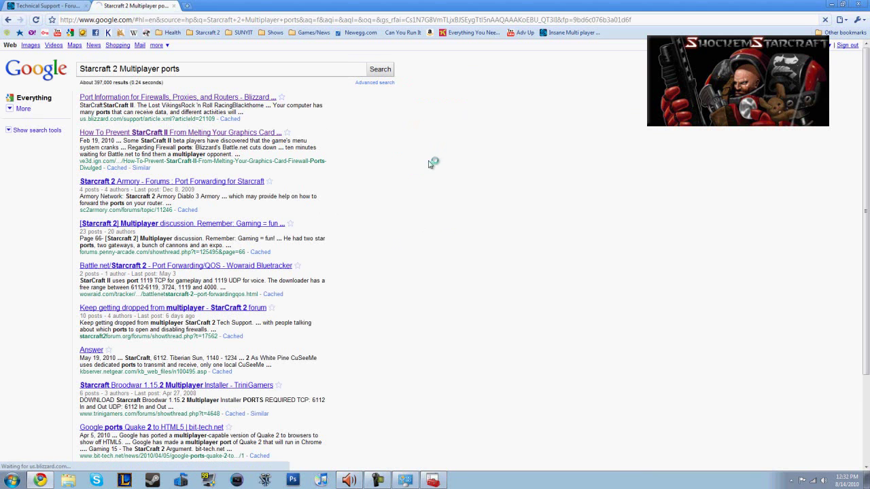
{"action": "scroll", "coordinate": [524, 286], "scroll_direction": "down", "scroll_amount": 3}
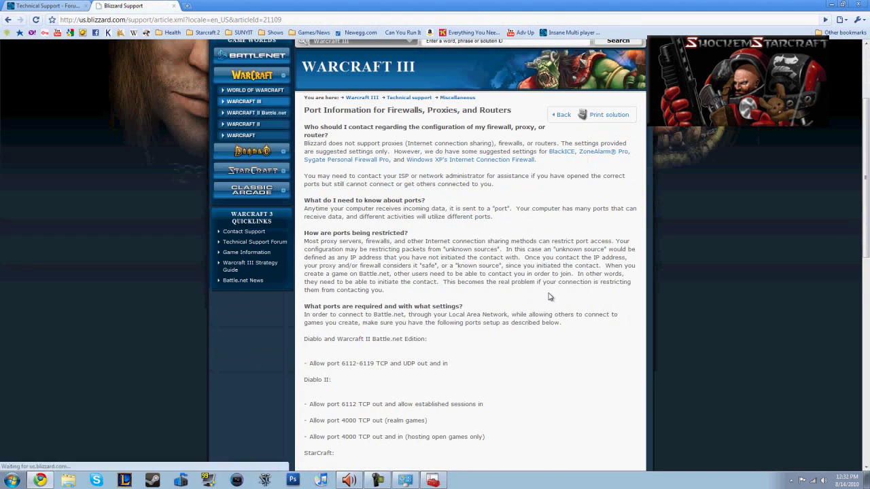
{"action": "scroll", "coordinate": [537, 268], "scroll_direction": "up", "scroll_amount": 2}
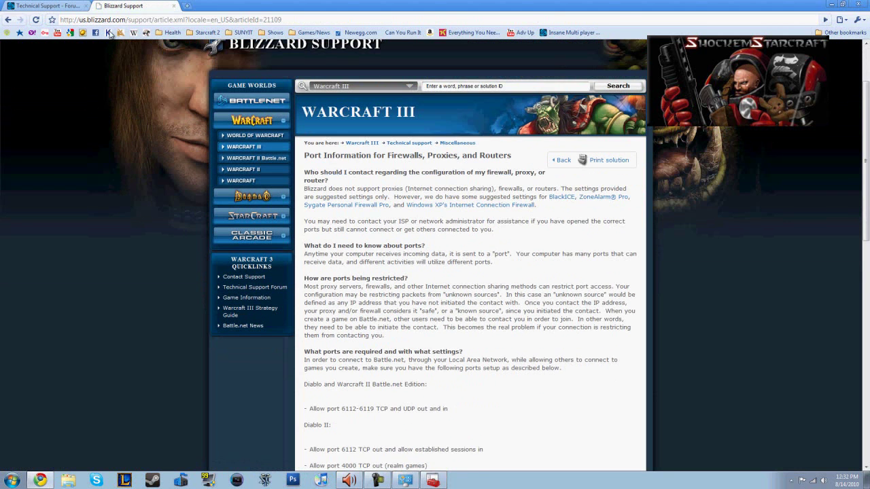
{"action": "left_click", "coordinate": [8, 21]}
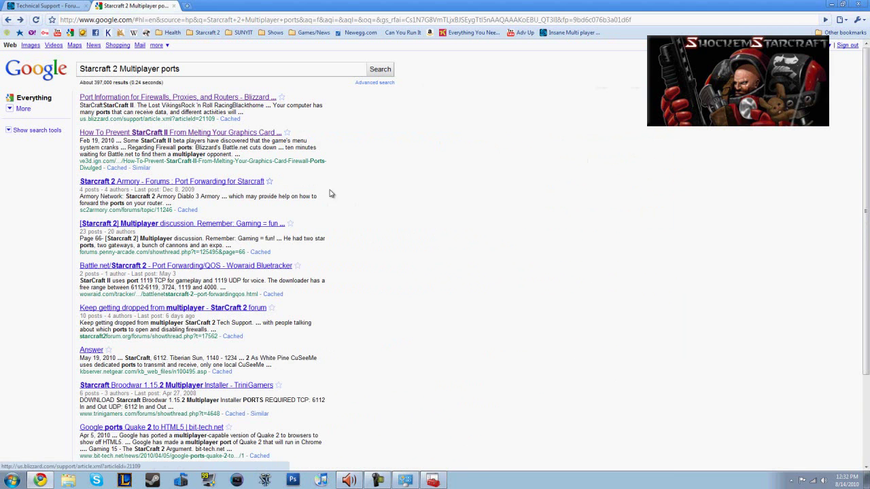
Step: Minimize Chrome and drag the Device Manager window around until it sits in place
{"action": "left_click", "coordinate": [833, 5]}
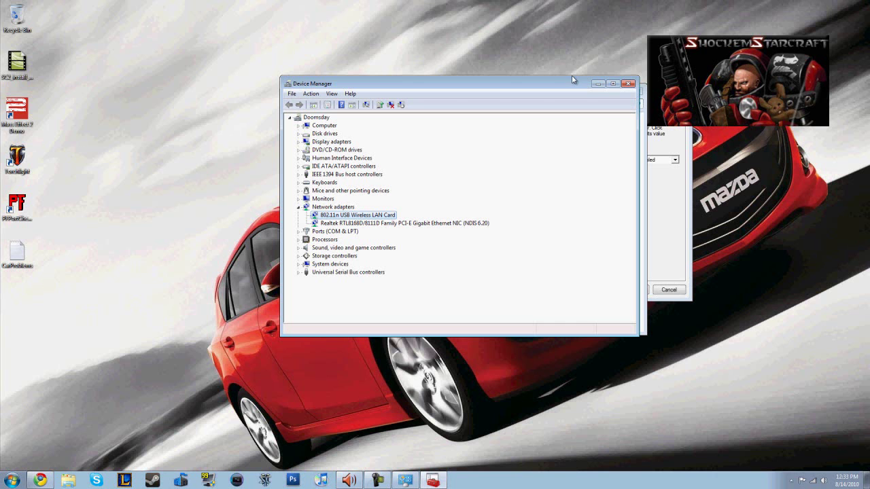
{"action": "left_click_drag", "start_coordinate": [567, 86], "coordinate": [629, 80]}
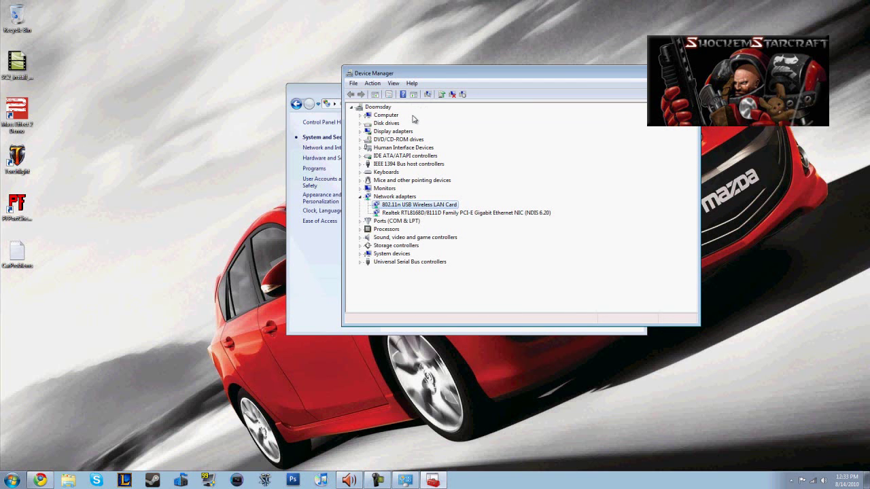
{"action": "left_click_drag", "start_coordinate": [449, 73], "coordinate": [424, 115]}
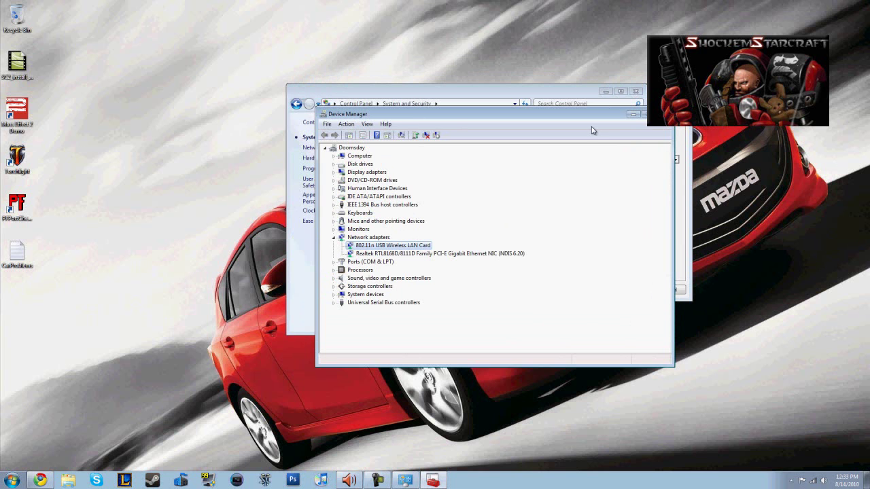
{"action": "left_click_drag", "start_coordinate": [590, 113], "coordinate": [565, 87]}
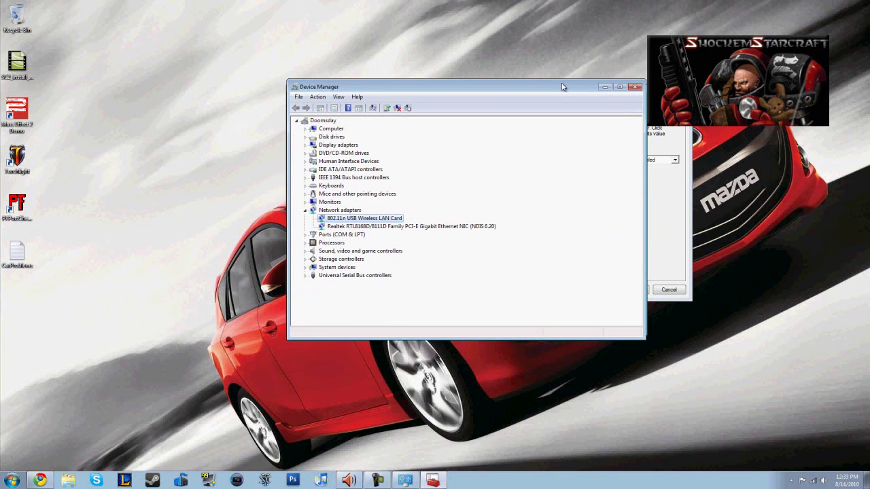
{"action": "mouse_move", "coordinate": [562, 86]}
{"action": "left_mouse_down"}
{"action": "mouse_move", "coordinate": [625, 100]}
{"action": "mouse_move", "coordinate": [537, 89]}
{"action": "mouse_move", "coordinate": [615, 86]}
{"action": "mouse_move", "coordinate": [546, 84]}
{"action": "mouse_move", "coordinate": [564, 86]}
{"action": "mouse_move", "coordinate": [549, 109]}
{"action": "mouse_move", "coordinate": [537, 313]}
{"action": "mouse_move", "coordinate": [533, 80]}
{"action": "mouse_move", "coordinate": [562, 89]}
{"action": "left_mouse_up"}
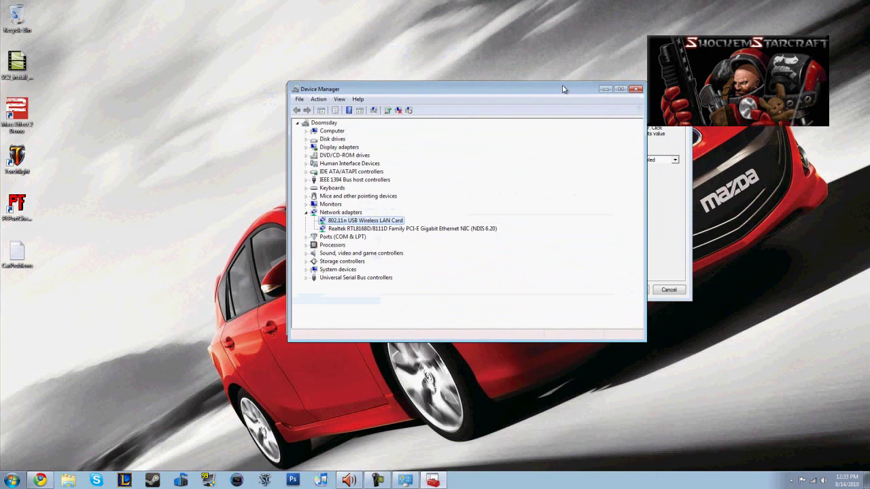